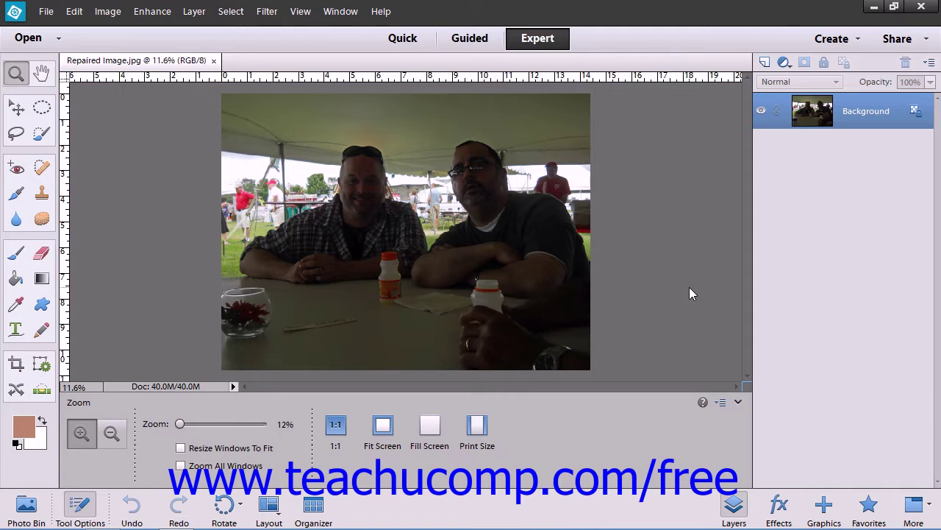
Open the File menu for Repaired Image.jpg.
{"action": "left_click", "coordinate": [47, 13]}
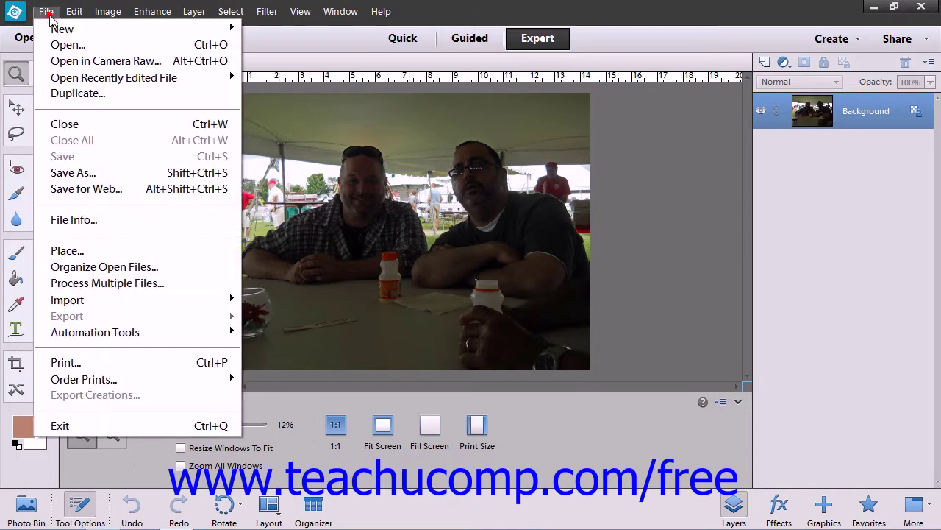
Open the Print dialog and keep HP8D13BA as the selected printer.
{"action": "left_click", "coordinate": [131, 360]}
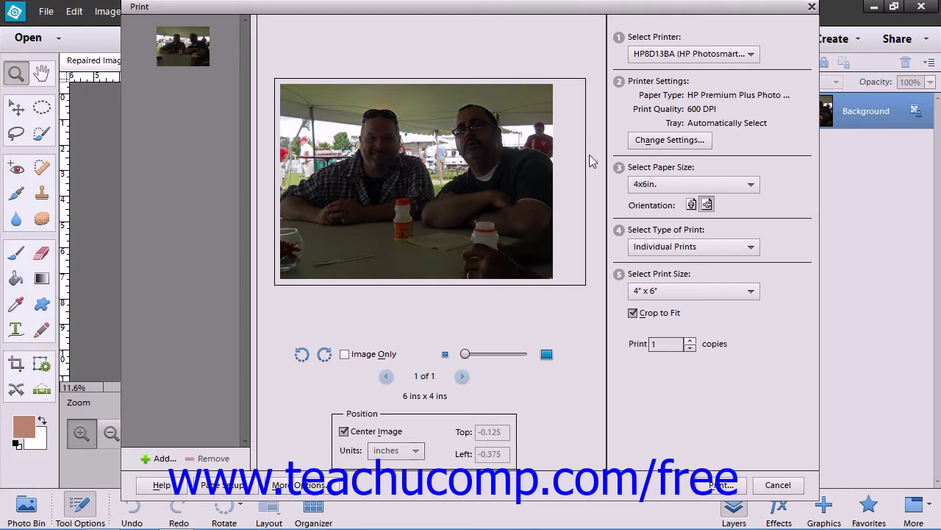
{"action": "left_click", "coordinate": [722, 56]}
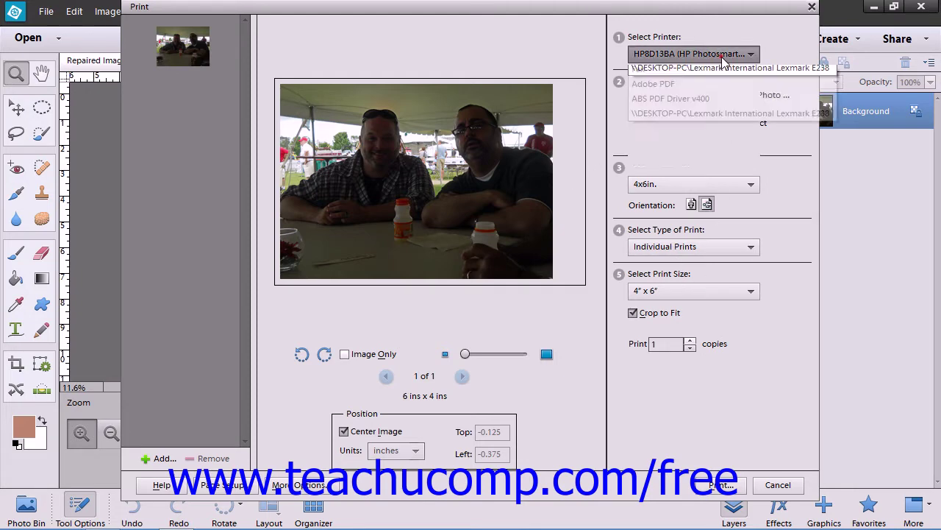
{"action": "left_click", "coordinate": [710, 122]}
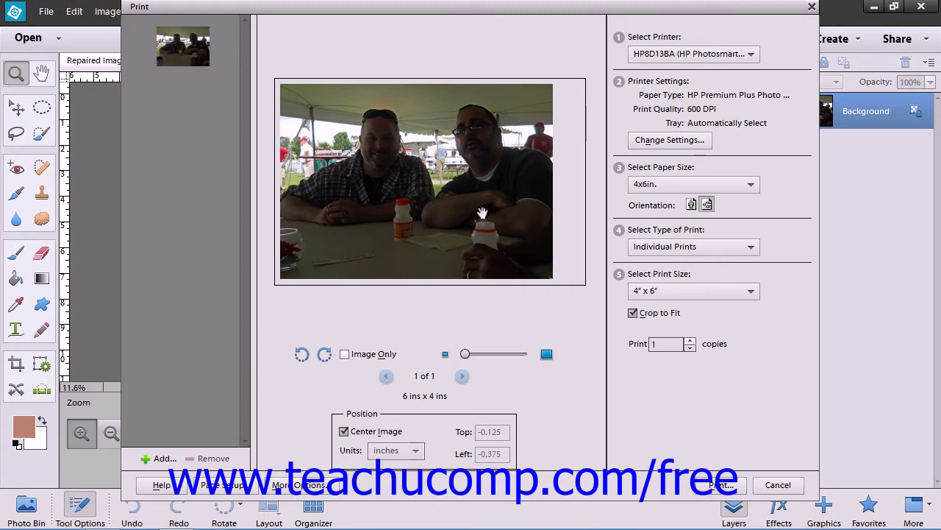
Open Add Photos and browse the Entire Catalog, then the JoJo album.
{"action": "left_click", "coordinate": [161, 459]}
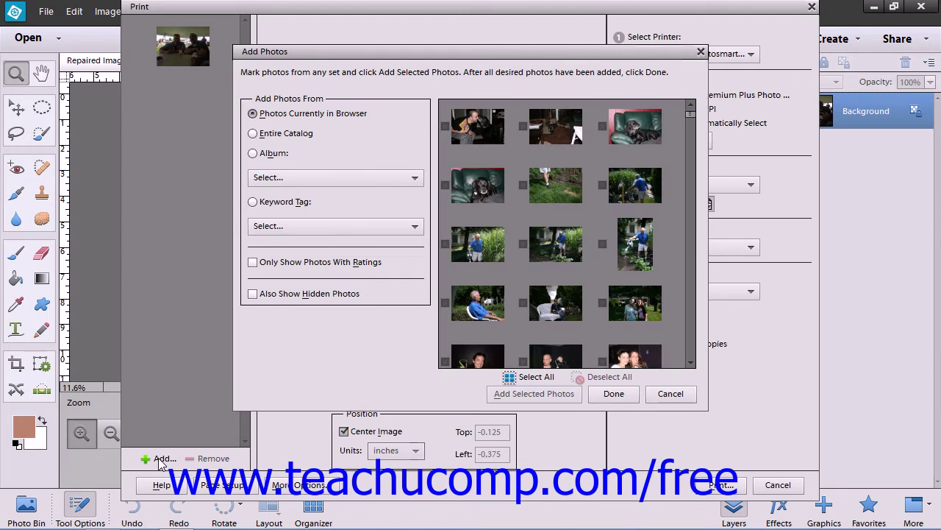
{"action": "left_click", "coordinate": [280, 134]}
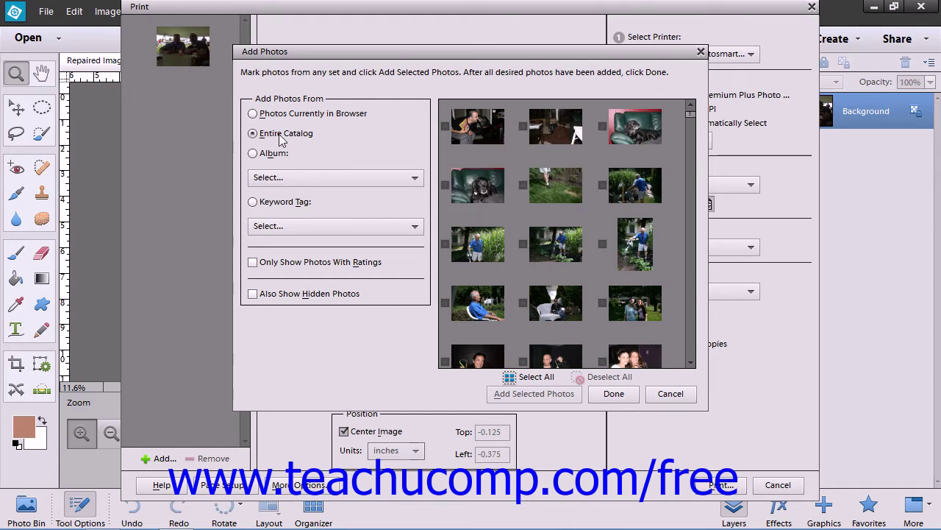
{"action": "left_click", "coordinate": [263, 153]}
{"action": "left_click", "coordinate": [399, 178]}
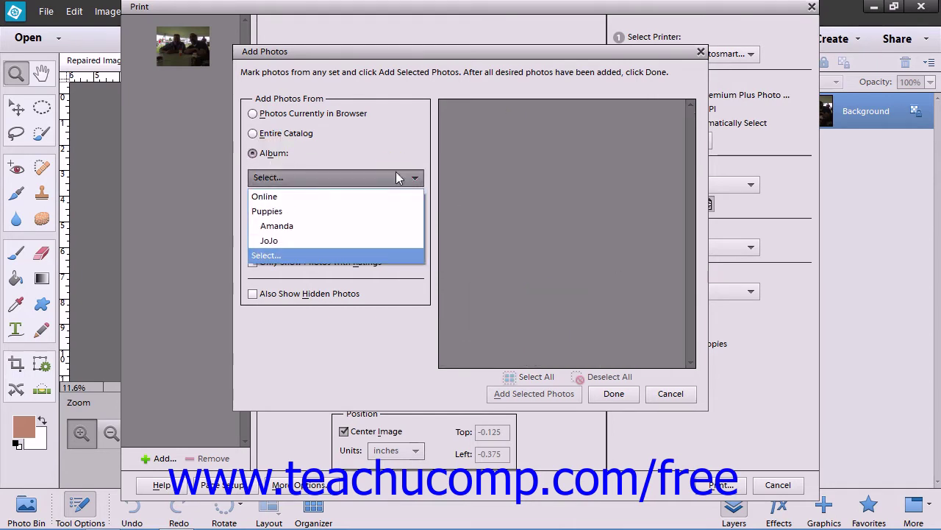
{"action": "left_click", "coordinate": [346, 242]}
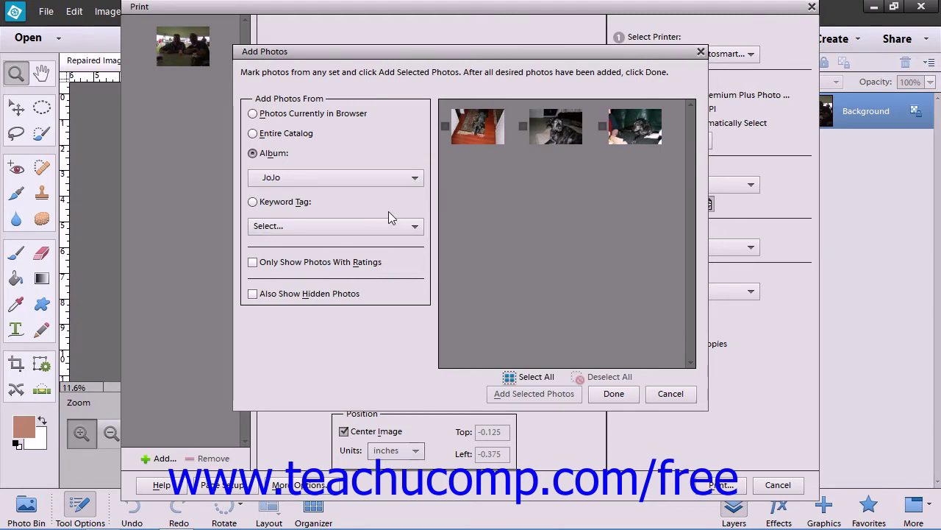
Filter the Add Photos list by the Blue Photos keyword tag.
{"action": "left_click", "coordinate": [256, 200]}
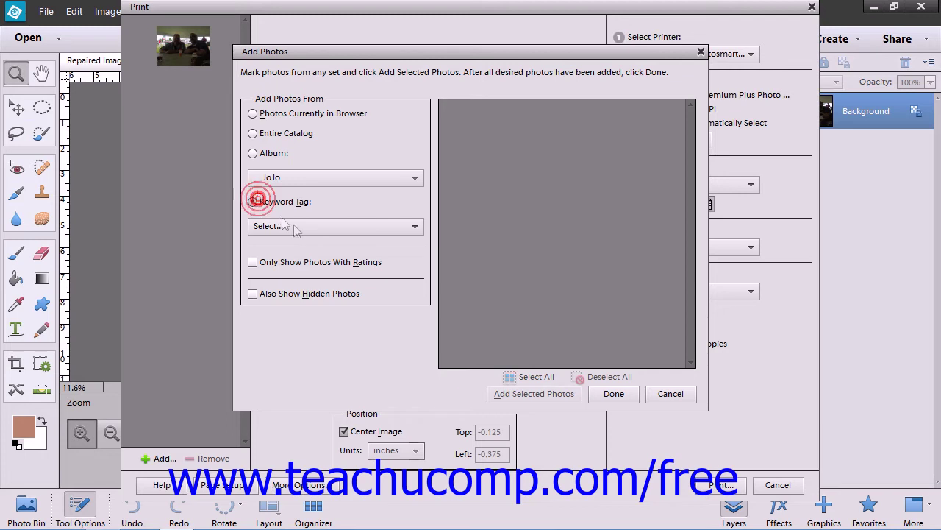
{"action": "left_click", "coordinate": [283, 225]}
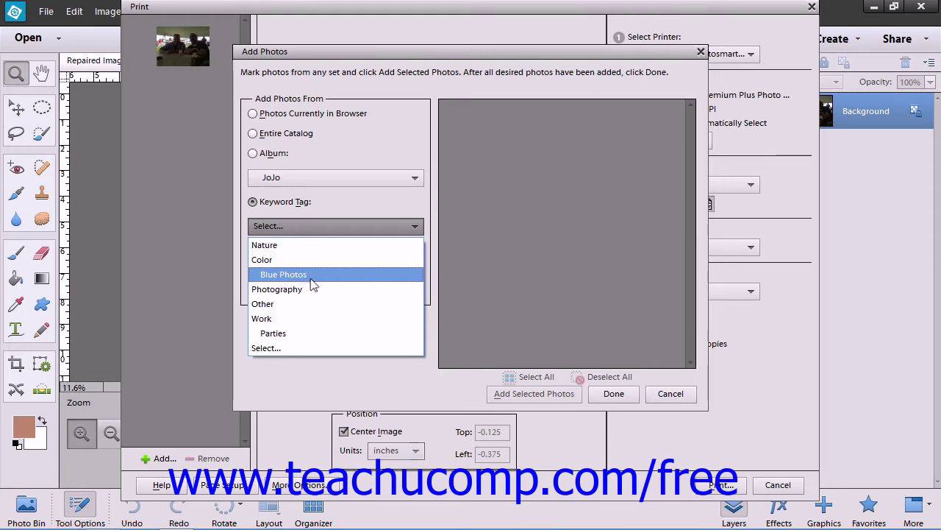
{"action": "left_click", "coordinate": [312, 278]}
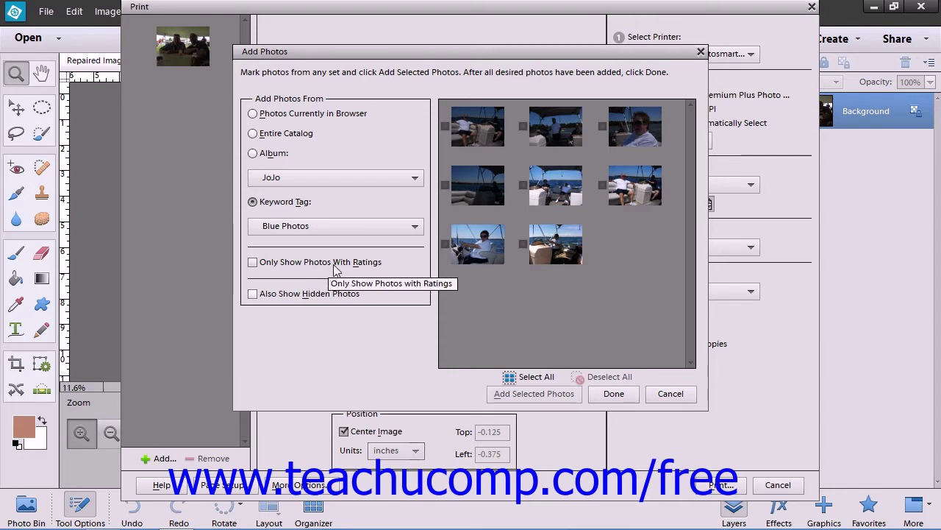
Turn Only Show Photos With Ratings on, then off again.
{"action": "left_click", "coordinate": [334, 266]}
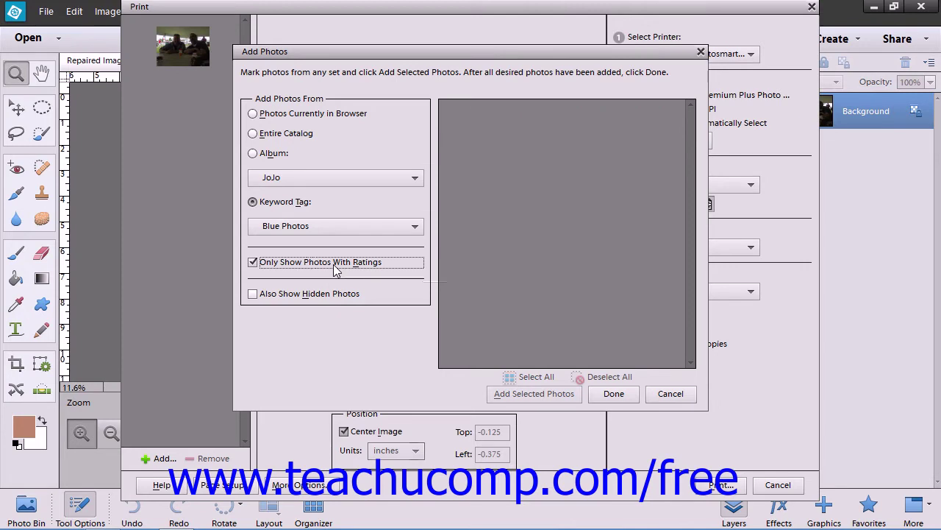
{"action": "left_click", "coordinate": [334, 266]}
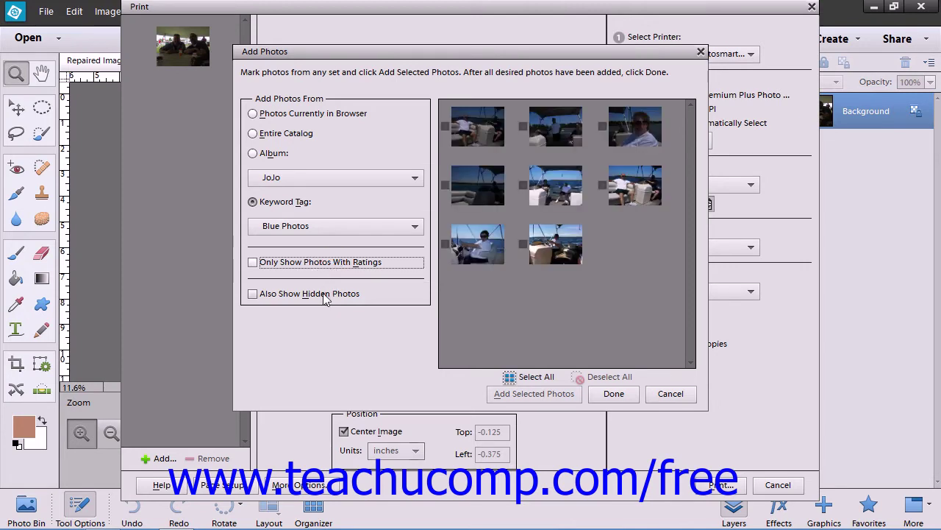
{"action": "left_click", "coordinate": [326, 298]}
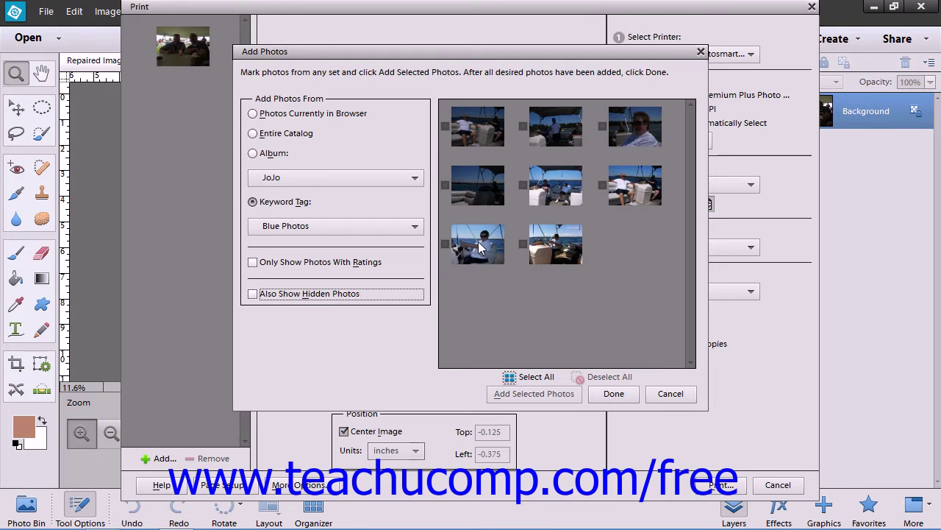
Check the bottom-, middle- and top-left boat photos, then cancel without adding them.
{"action": "left_click", "coordinate": [479, 247]}
{"action": "left_click", "coordinate": [478, 188]}
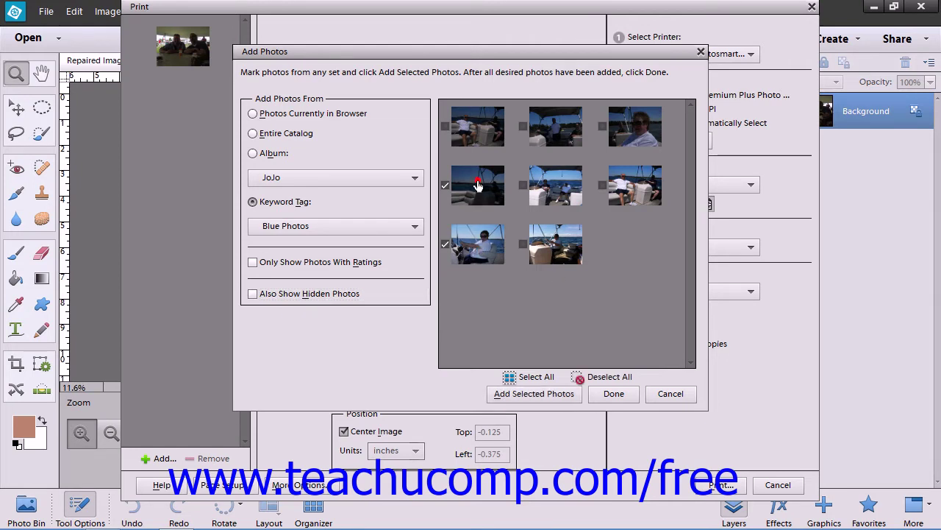
{"action": "left_click", "coordinate": [478, 134]}
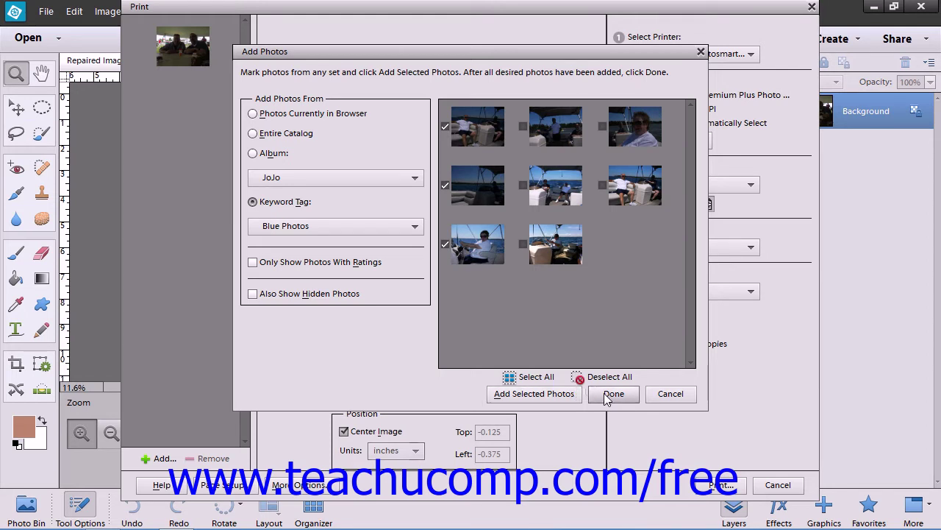
{"action": "left_click", "coordinate": [665, 396]}
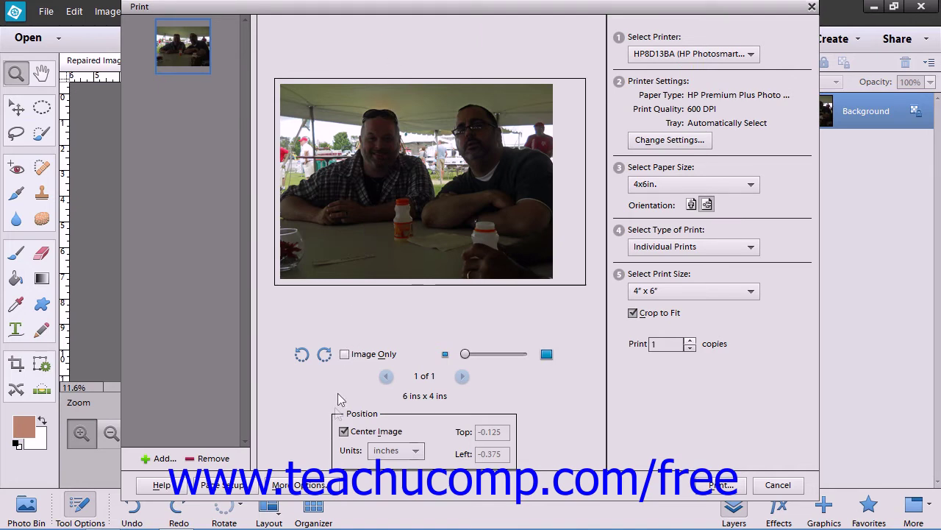
{"action": "left_click", "coordinate": [315, 375]}
{"action": "left_click", "coordinate": [496, 348]}
{"action": "left_click", "coordinate": [417, 439]}
{"action": "left_click", "coordinate": [386, 376]}
{"action": "left_click", "coordinate": [459, 377]}
{"action": "left_click", "coordinate": [663, 249]}
{"action": "left_click", "coordinate": [663, 249]}
{"action": "left_click", "coordinate": [690, 340]}
{"action": "left_click", "coordinate": [691, 348]}
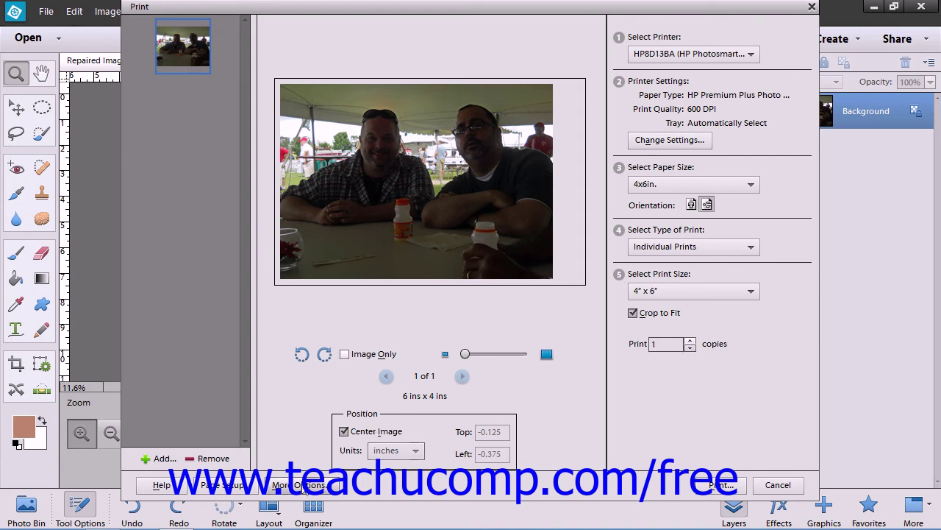
{"action": "left_click", "coordinate": [302, 487]}
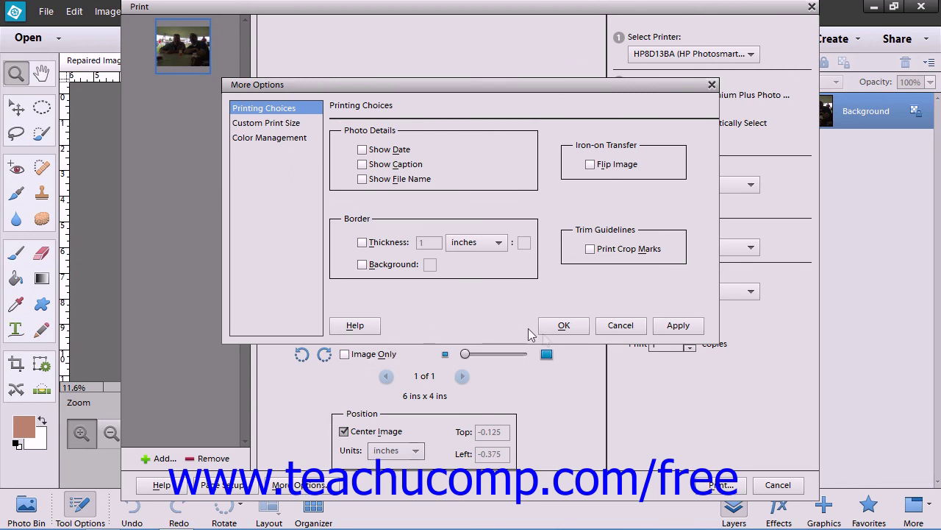
{"action": "left_click", "coordinate": [617, 333]}
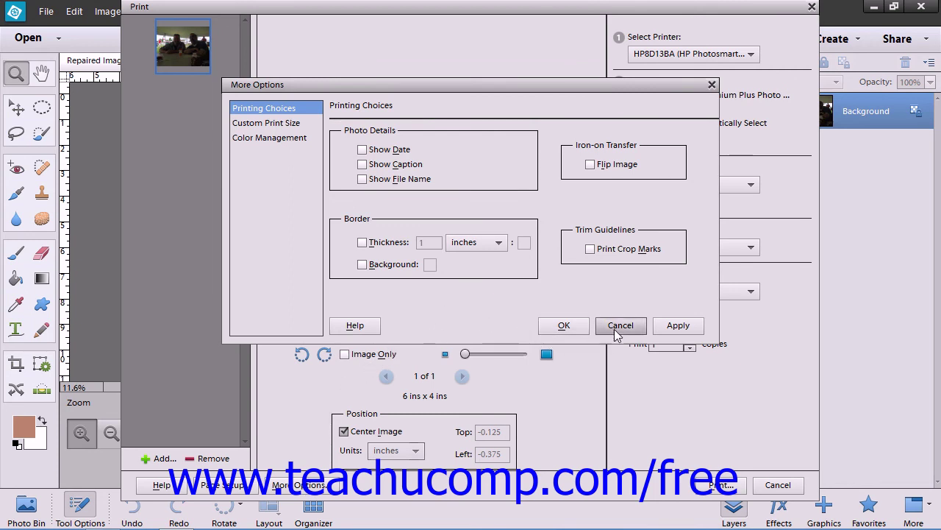